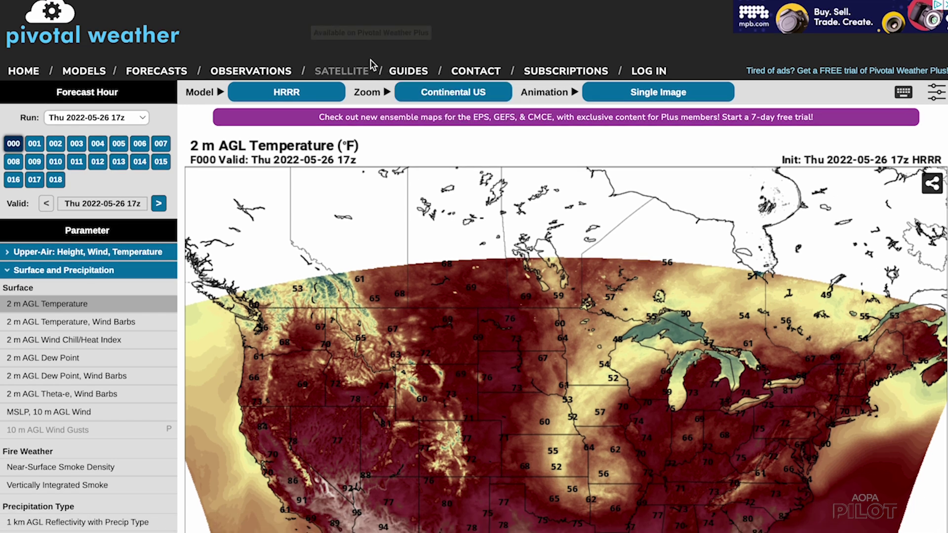
Load the HRRR model's 17z run.
mouse_move(245, 88)
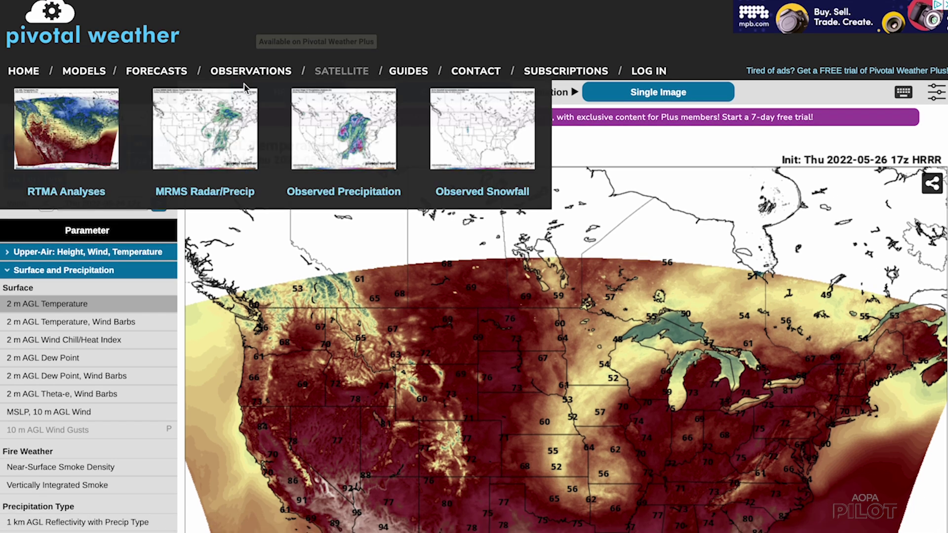
mouse_move(97, 77)
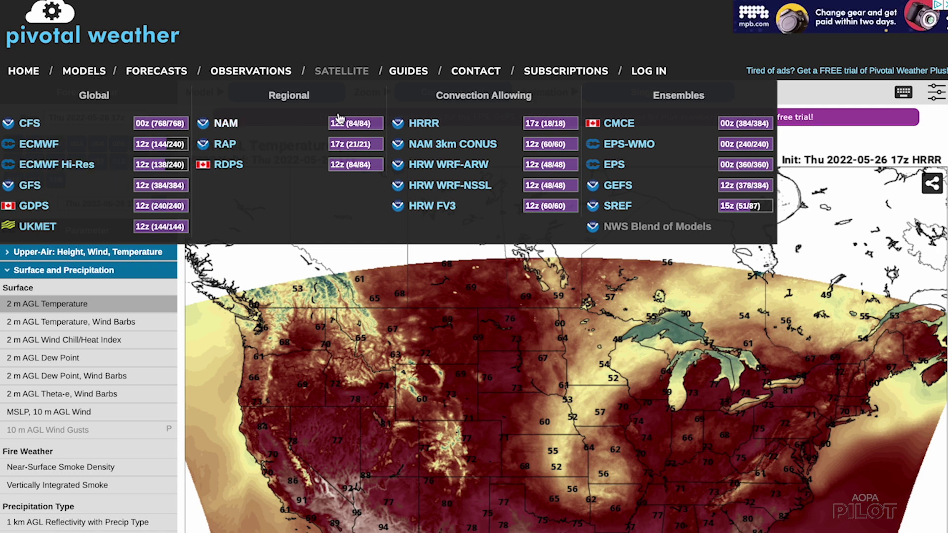
click(543, 124)
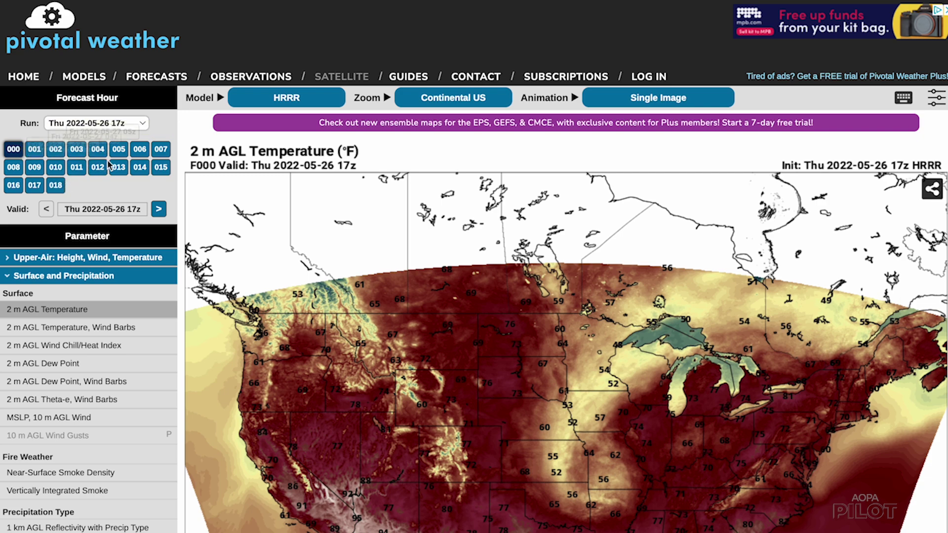
Select 1 km AGL Reflectivity under Radar Products and view the resulting map.
scroll(105, 165, down, 4)
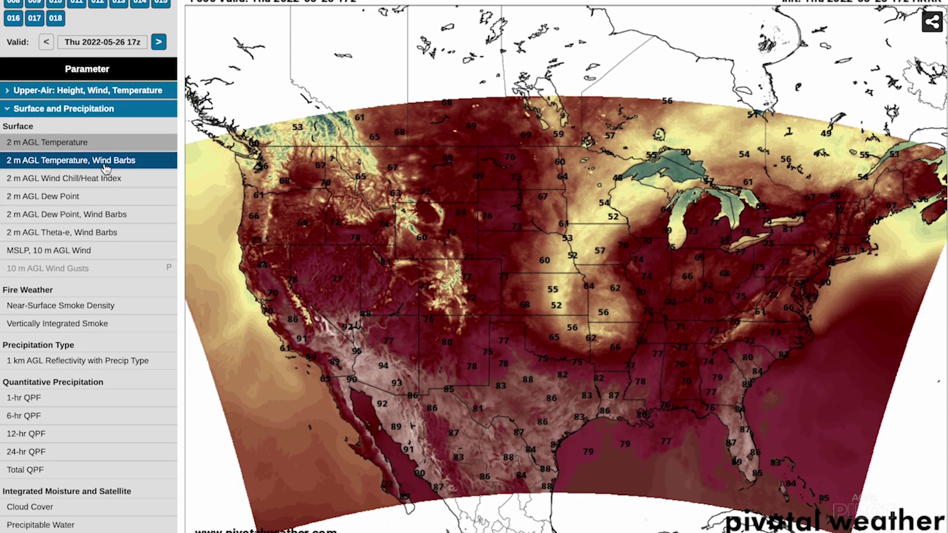
scroll(105, 169, down, 2)
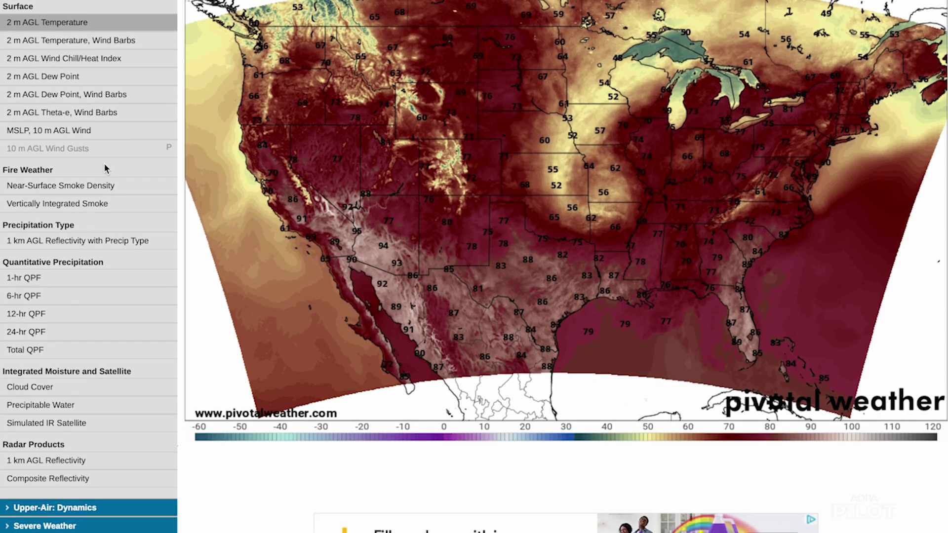
click(122, 404)
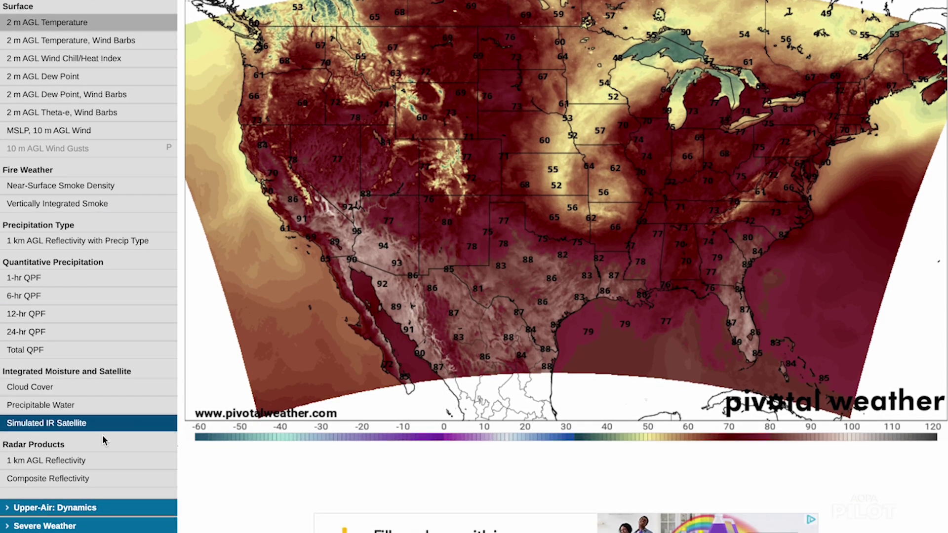
click(109, 466)
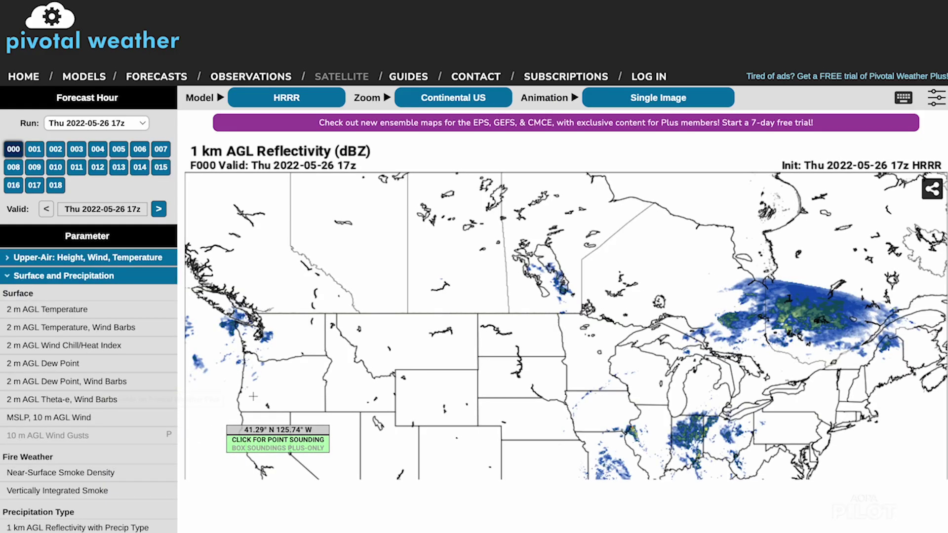
scroll(295, 368, down, 3)
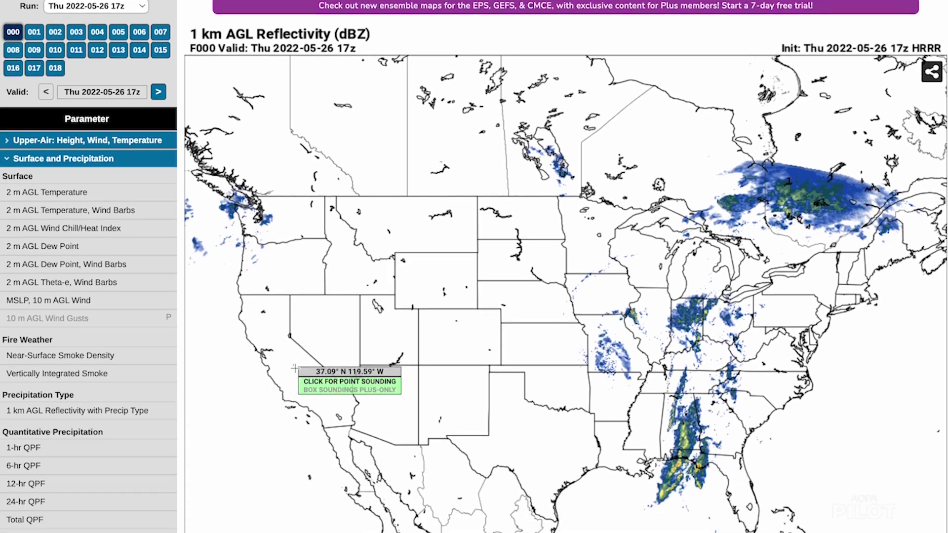
scroll(295, 367, down, 2)
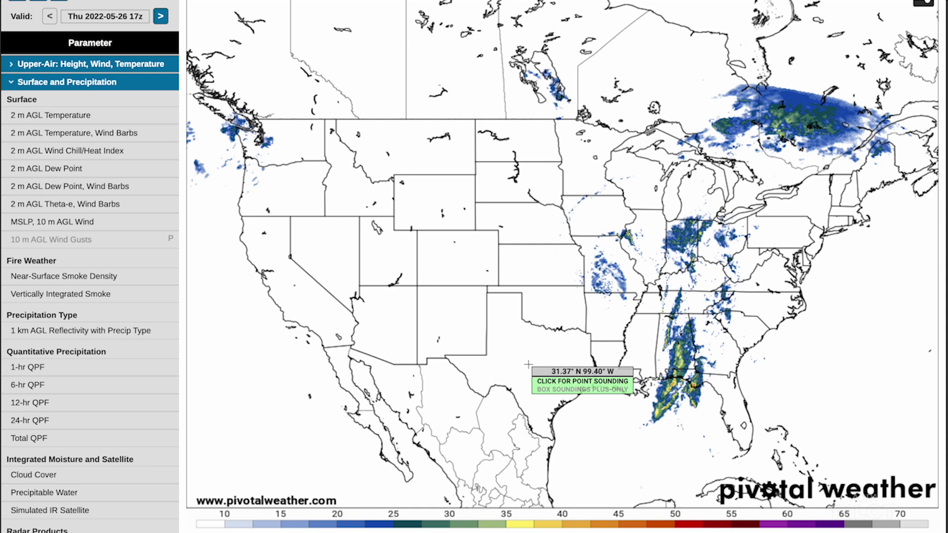
scroll(702, 315, up, 2)
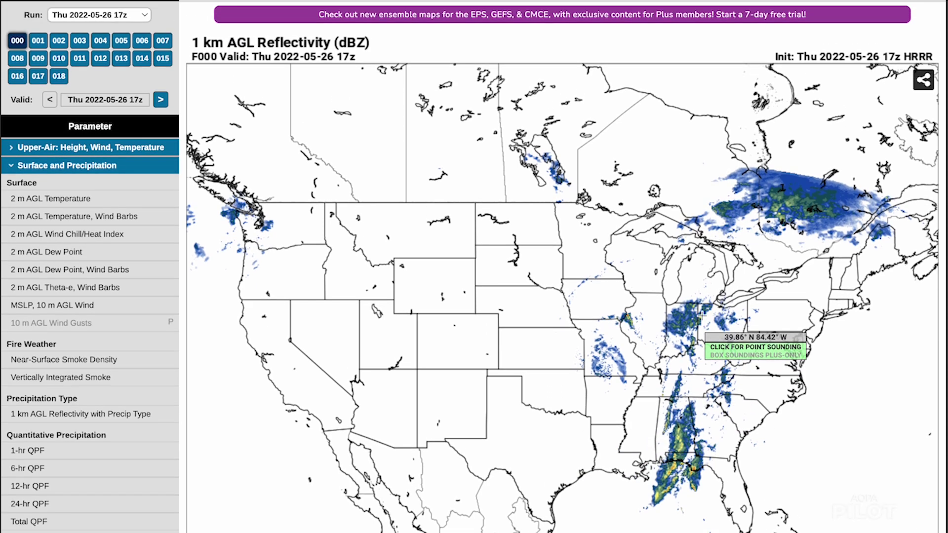
scroll(703, 313, up, 1)
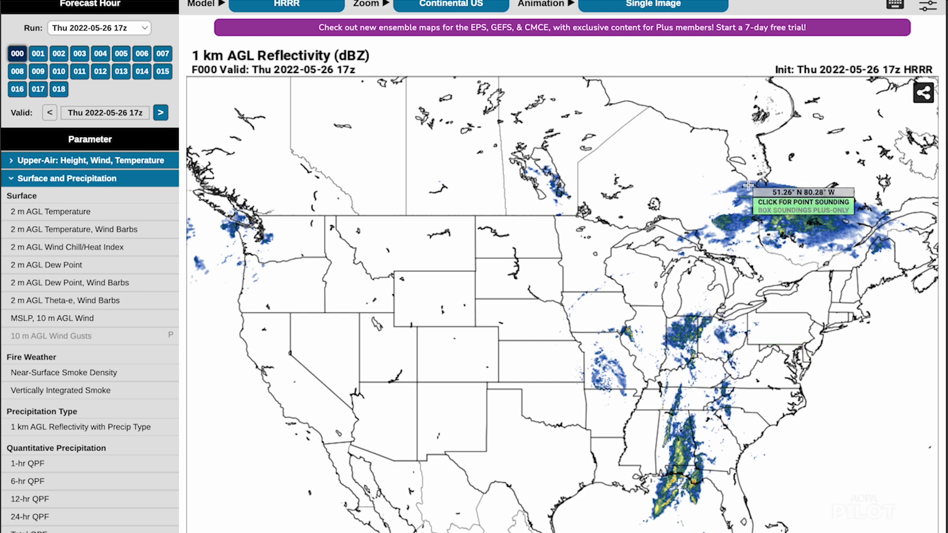
scroll(743, 181, up, 2)
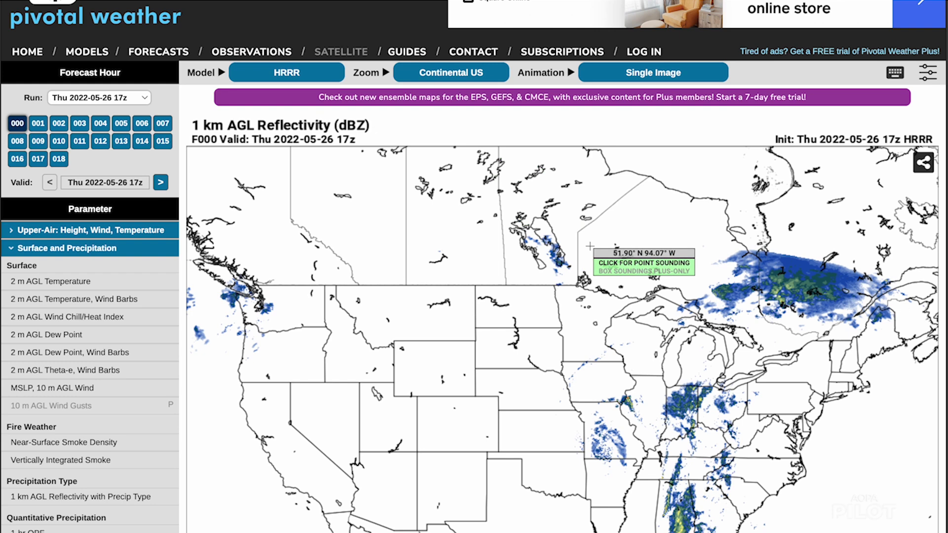
Turn the 1 km AGL Reflectivity map into a forecast loop.
click(694, 77)
click(509, 117)
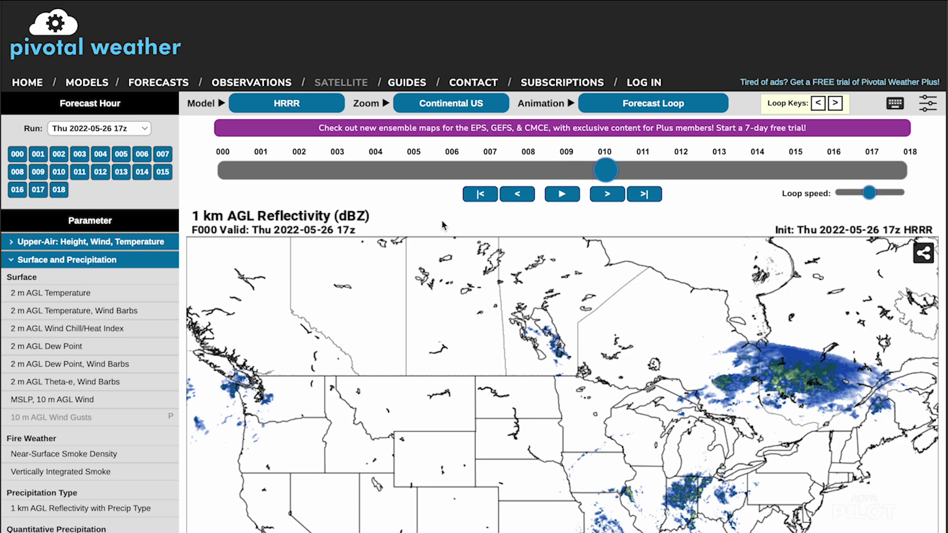
scroll(370, 256, down, 1)
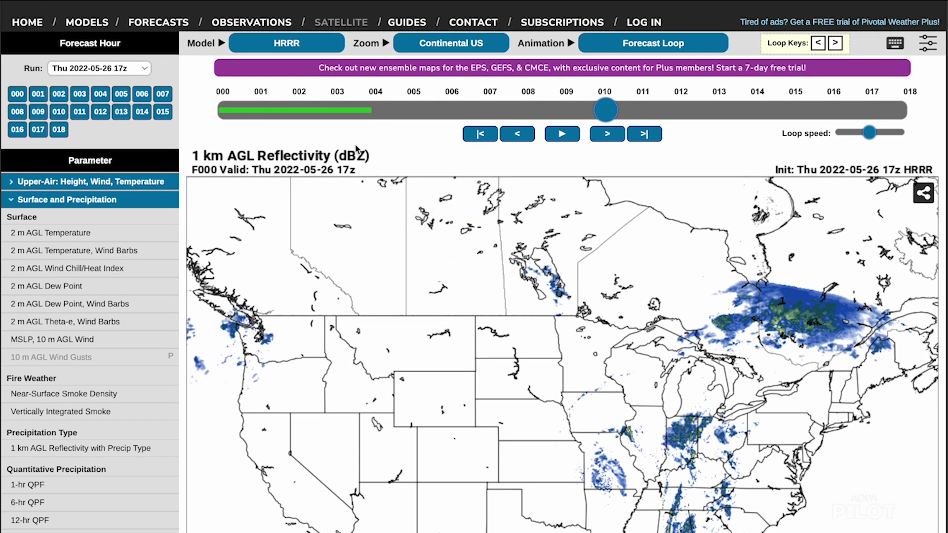
Jump the loop to forecast hours 006 and 010, then play it.
click(455, 104)
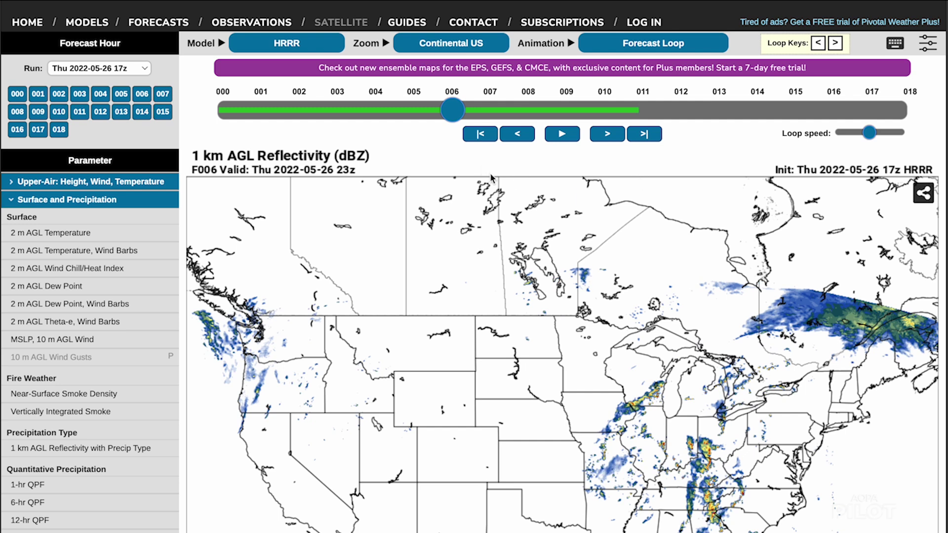
scroll(525, 181, down, 2)
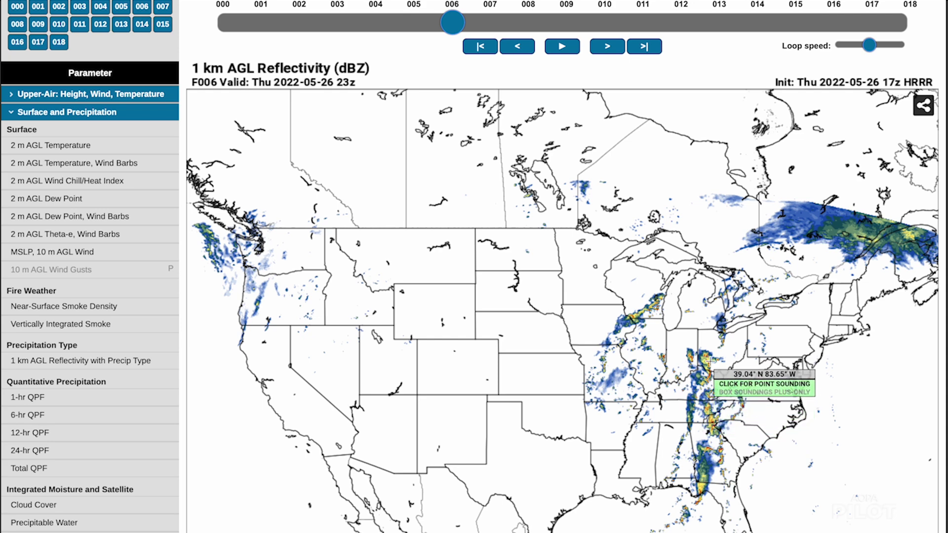
click(605, 22)
click(570, 51)
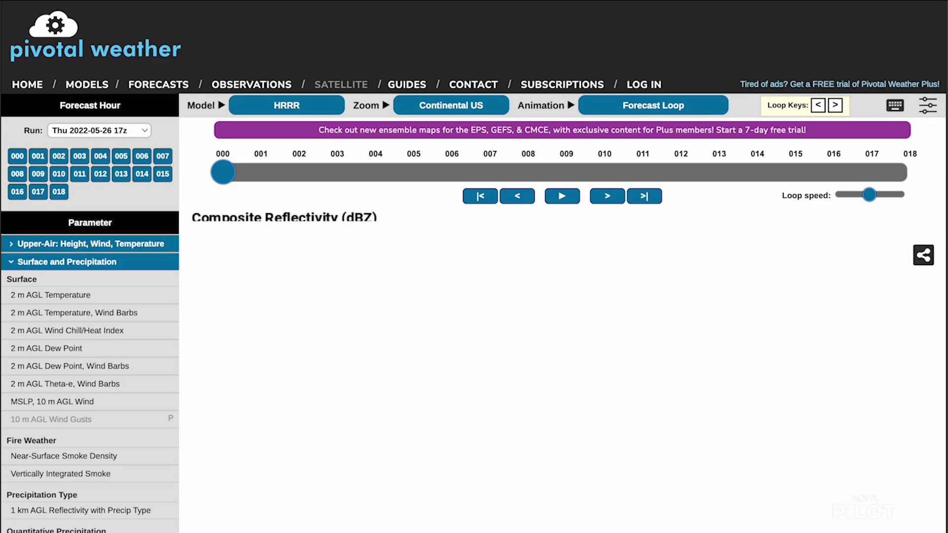
Jump the Composite Reflectivity forecast to F009 and play the loop onward.
scroll(563, 296, down, 3)
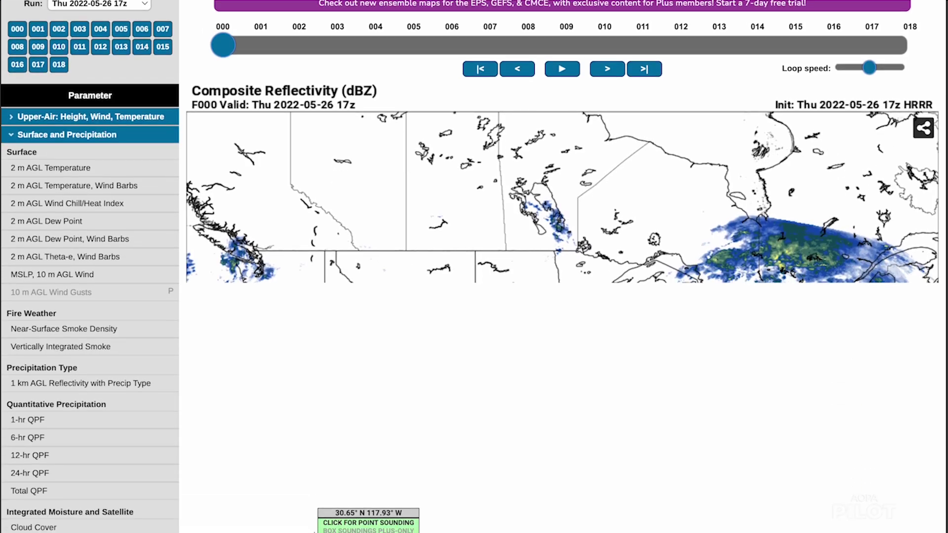
scroll(315, 532, down, 1)
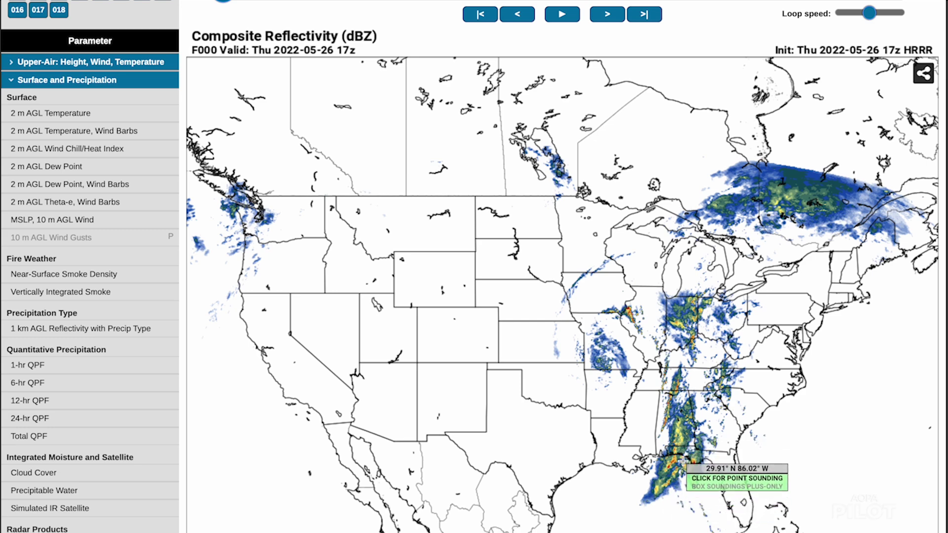
scroll(668, 451, up, 2)
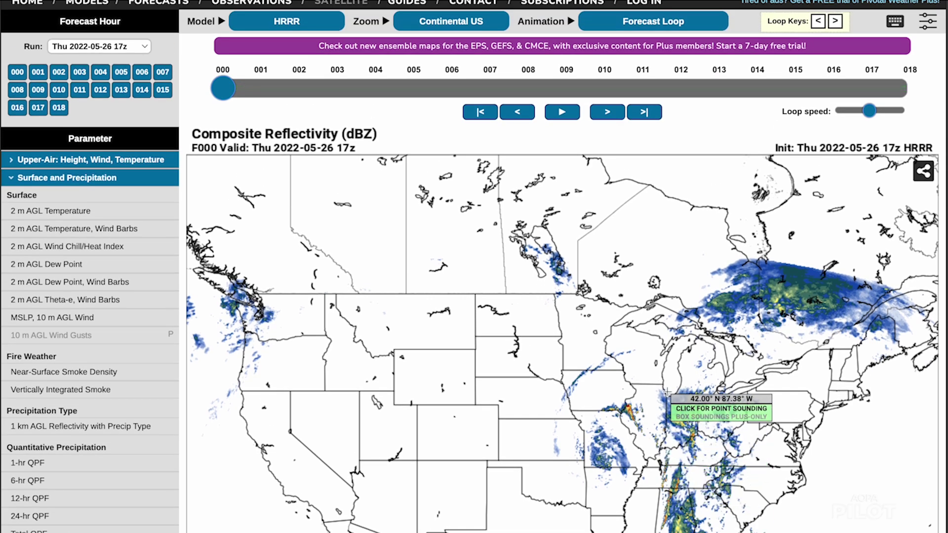
click(564, 88)
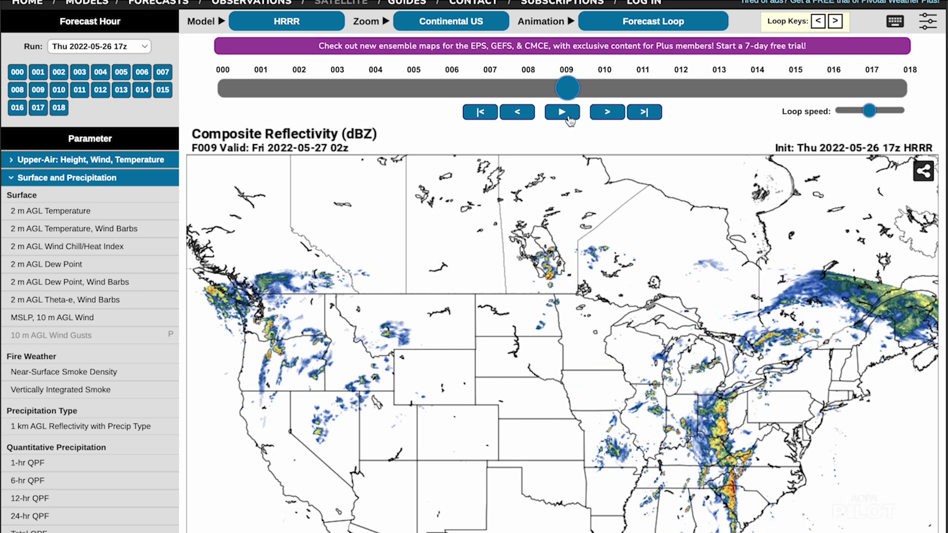
click(569, 118)
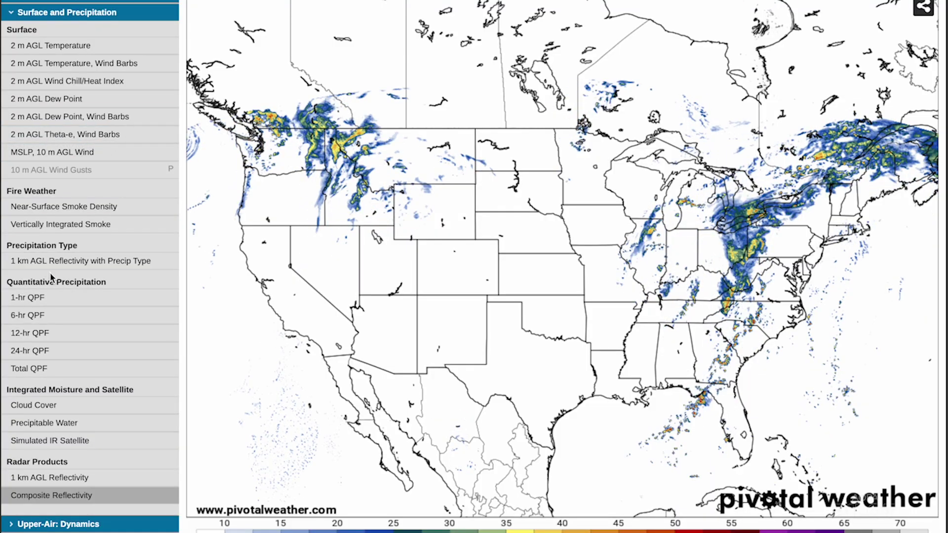
Pass through 6-hr QPF, 24-hr QPF and Cloud Cover to Simulated IR Satellite and watch its loop.
click(49, 316)
click(53, 351)
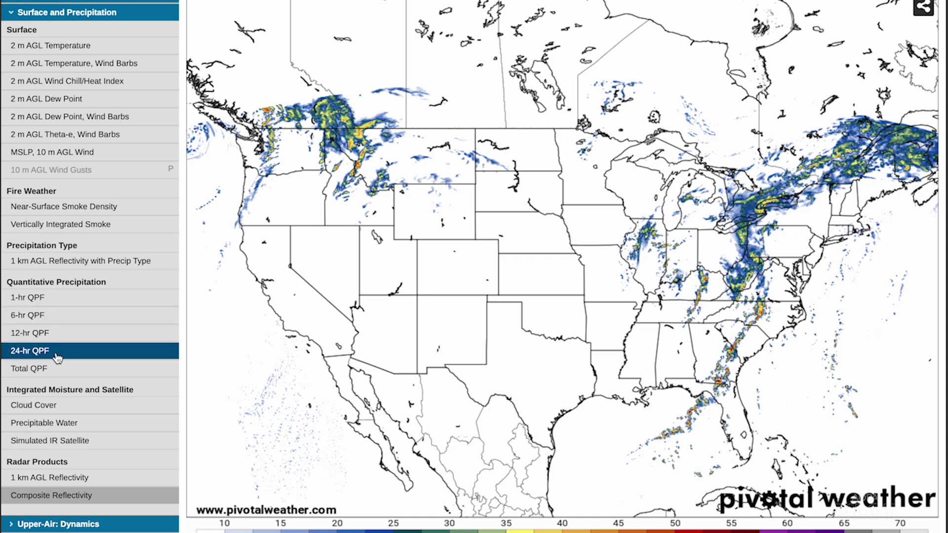
click(77, 405)
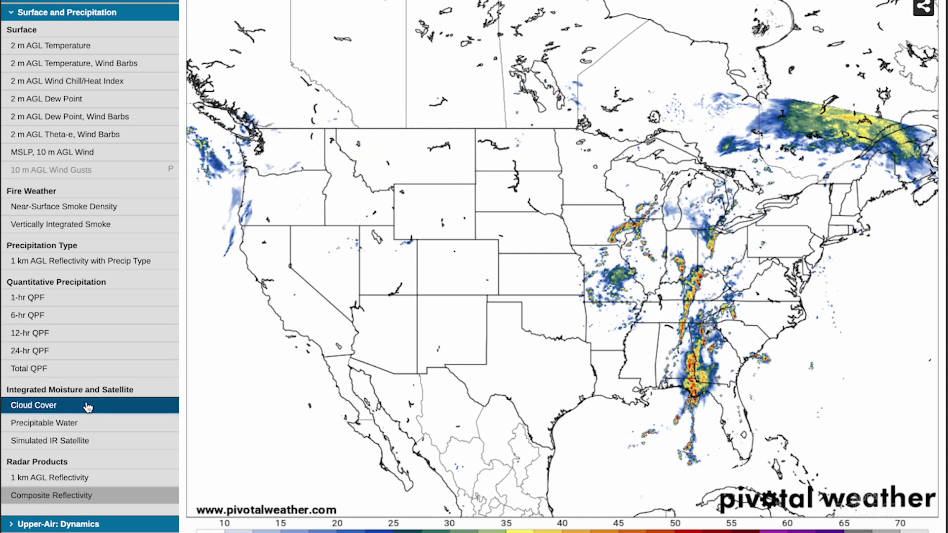
click(92, 440)
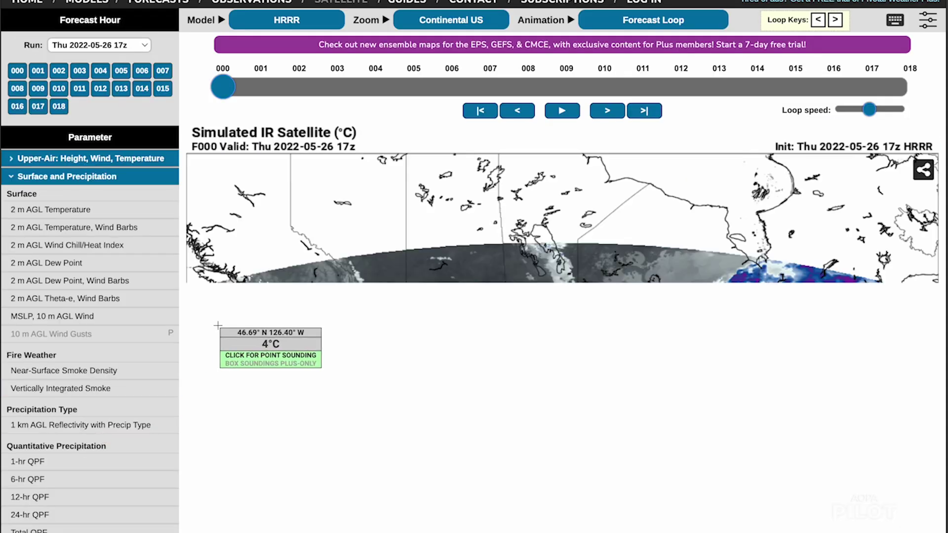
scroll(218, 326, down, 4)
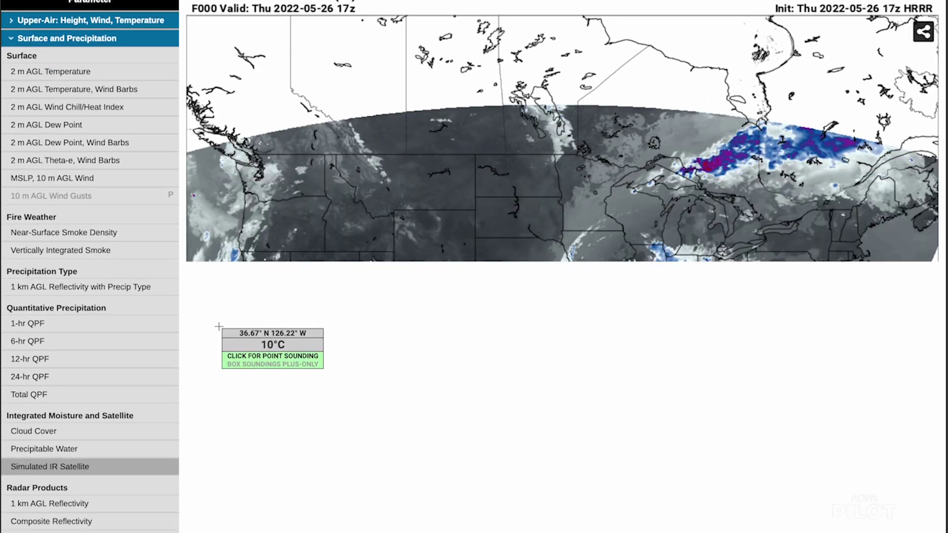
scroll(220, 330, down, 1)
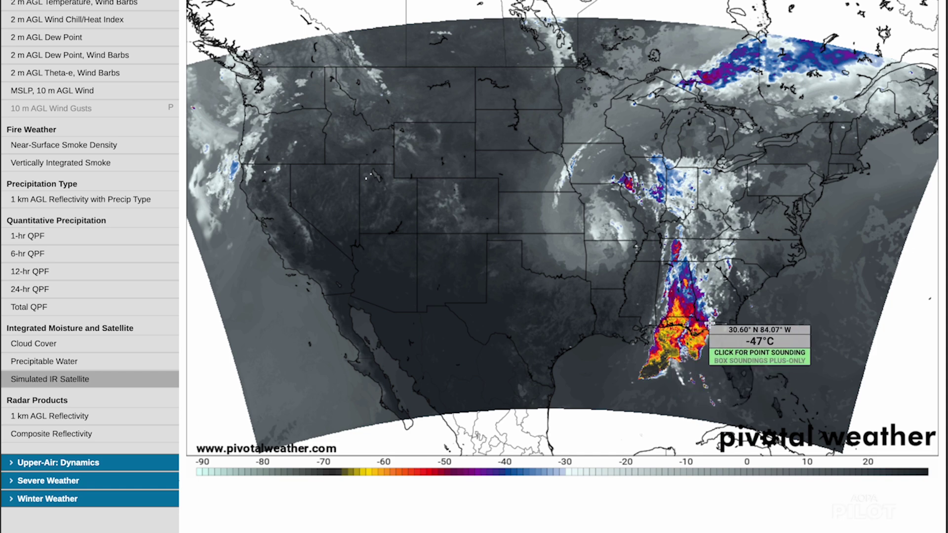
scroll(600, 264, up, 2)
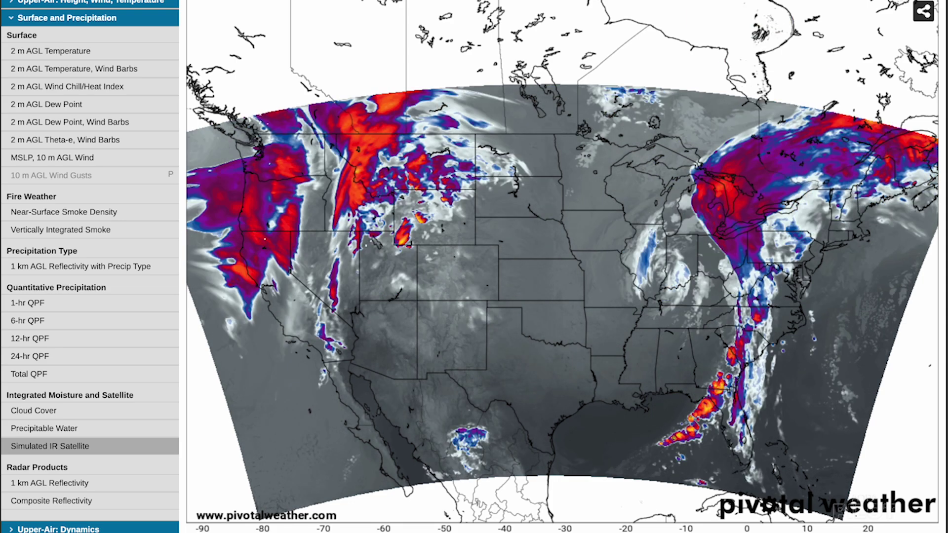
scroll(474, 266, down, 1)
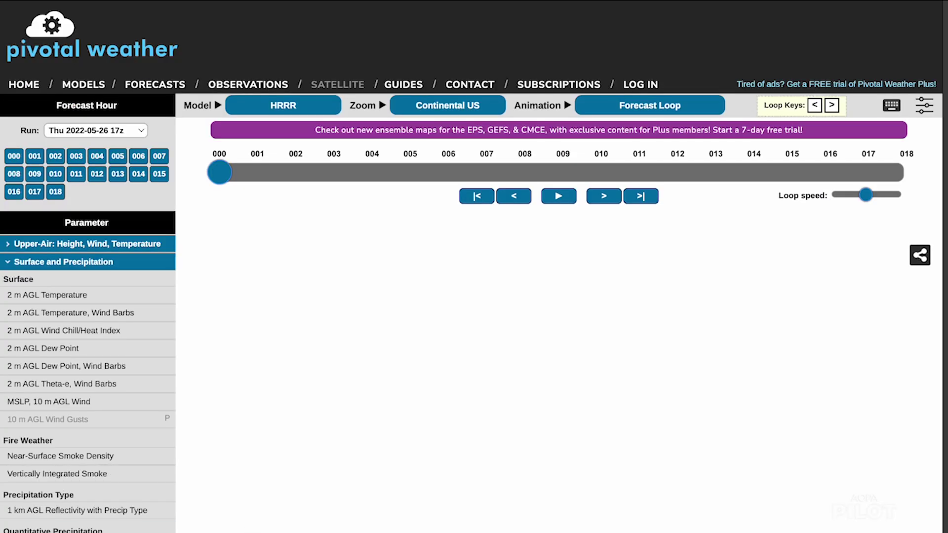
Advance the Cloud Cover, Total (%) forecast one hour at a time to F011.
scroll(622, 178, down, 3)
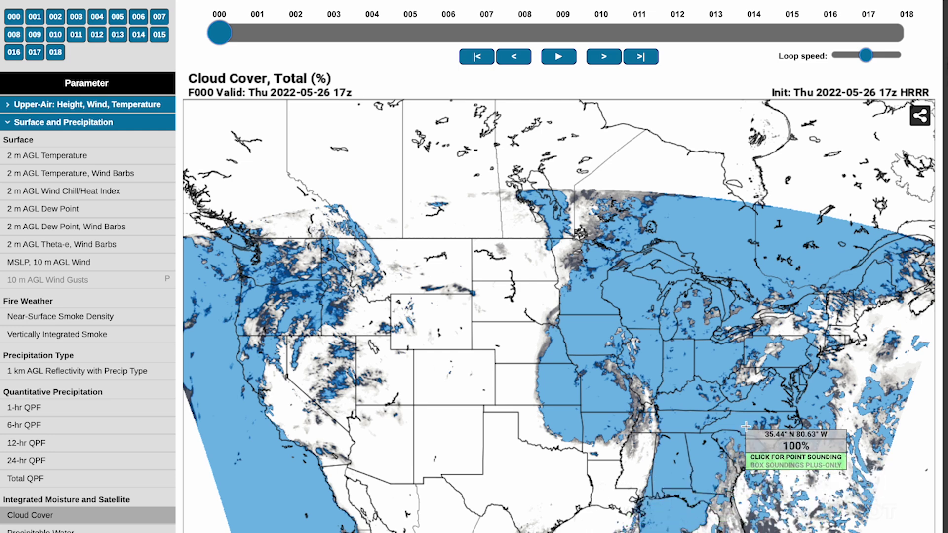
click(527, 15)
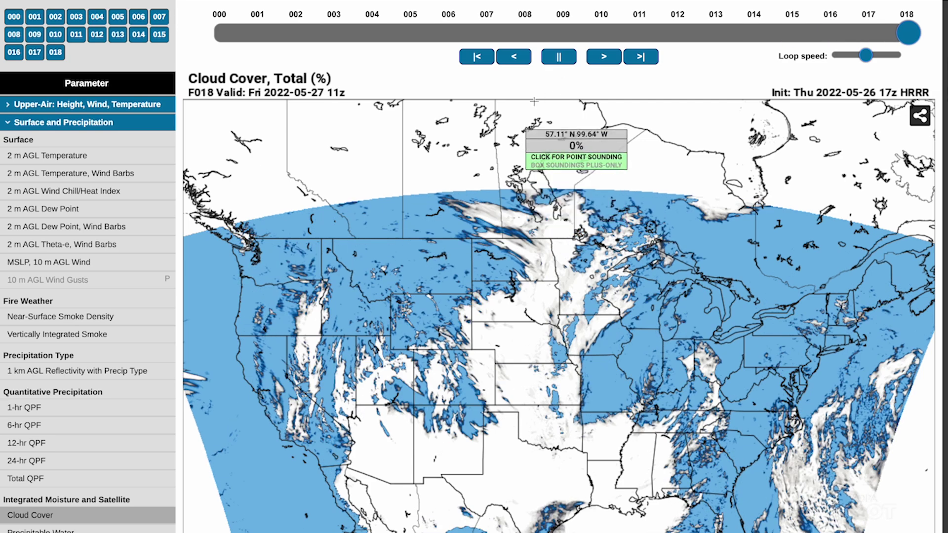
click(595, 56)
click(596, 56)
click(595, 56)
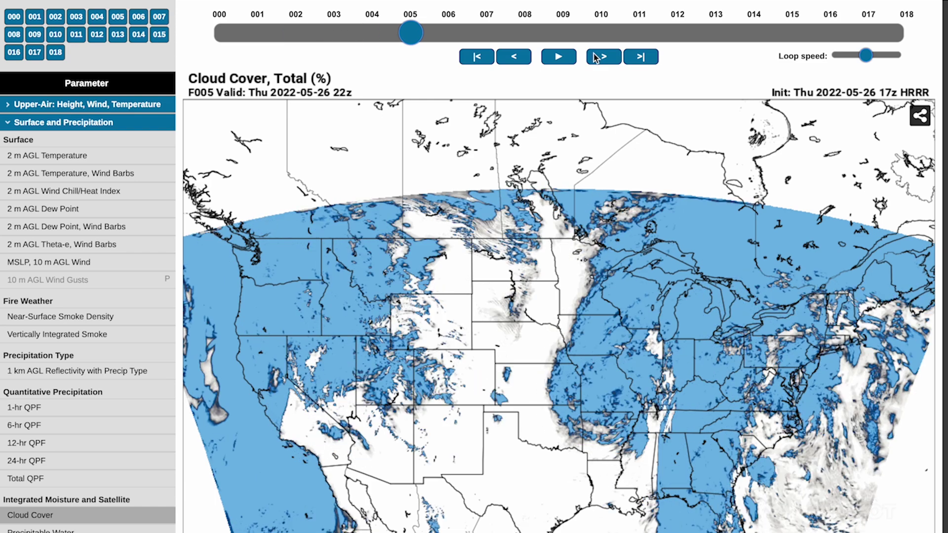
click(595, 57)
click(595, 57)
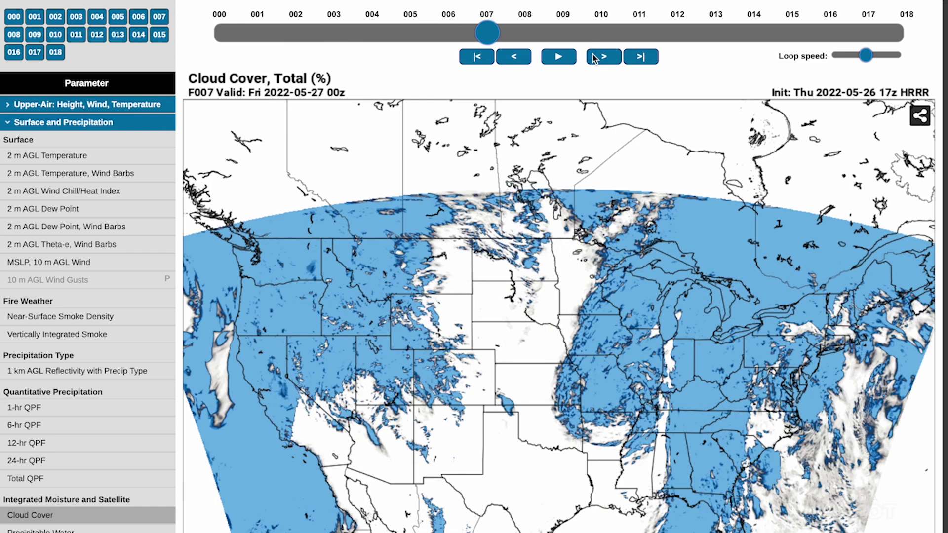
click(596, 56)
click(595, 56)
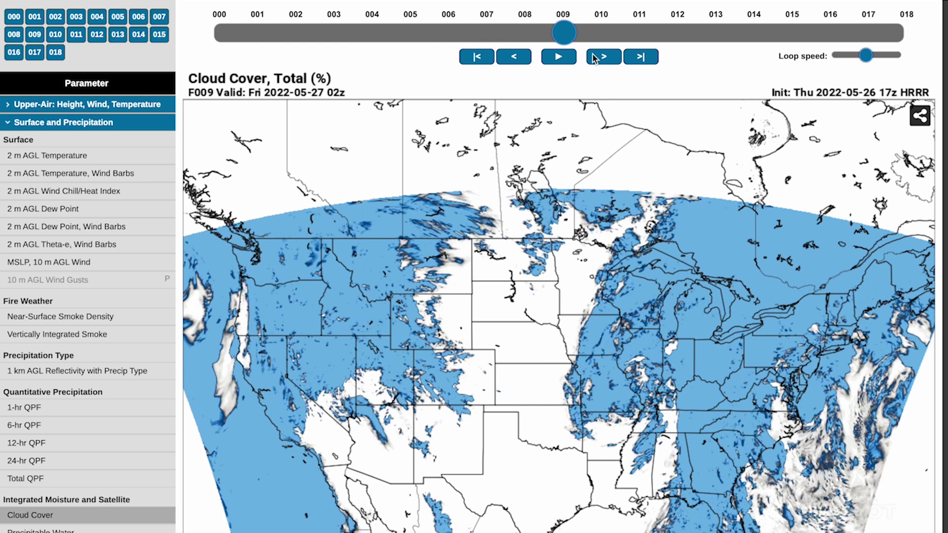
click(595, 57)
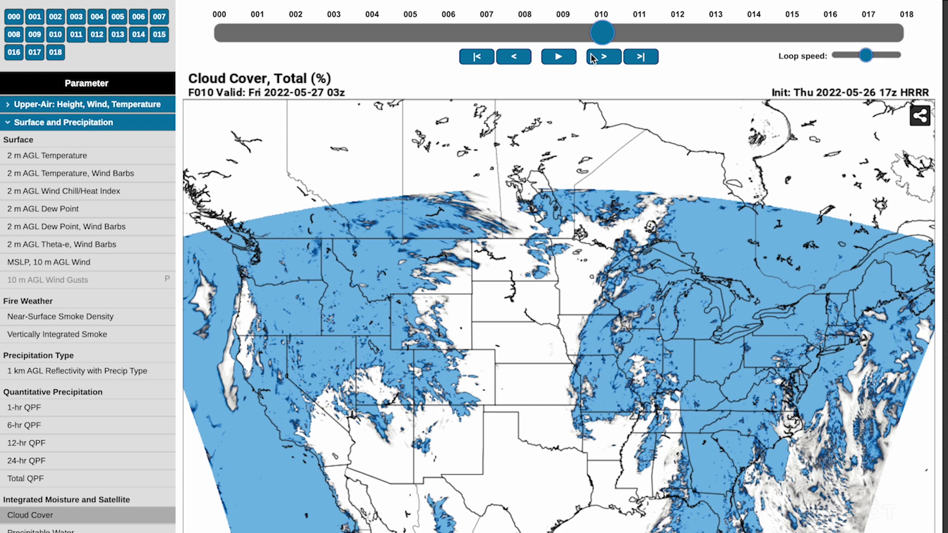
click(593, 57)
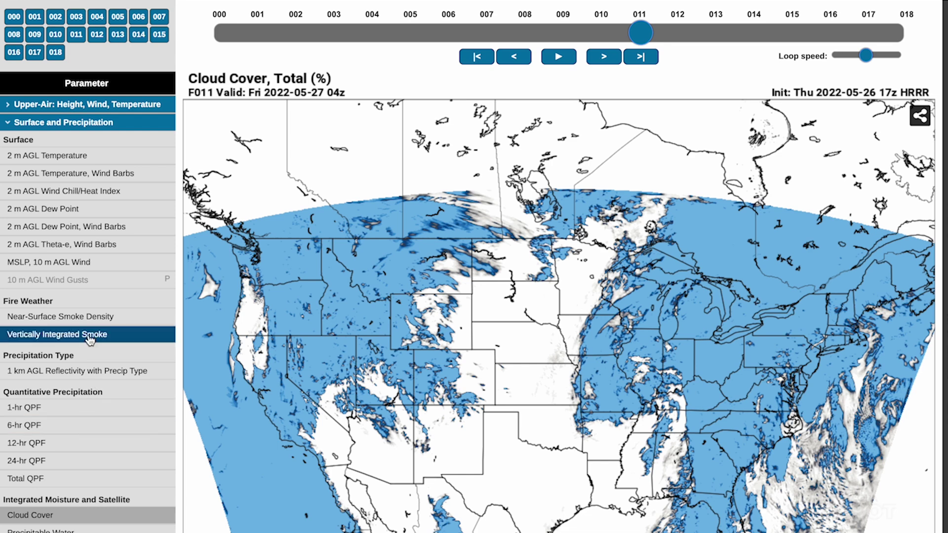
scroll(89, 339, up, 1)
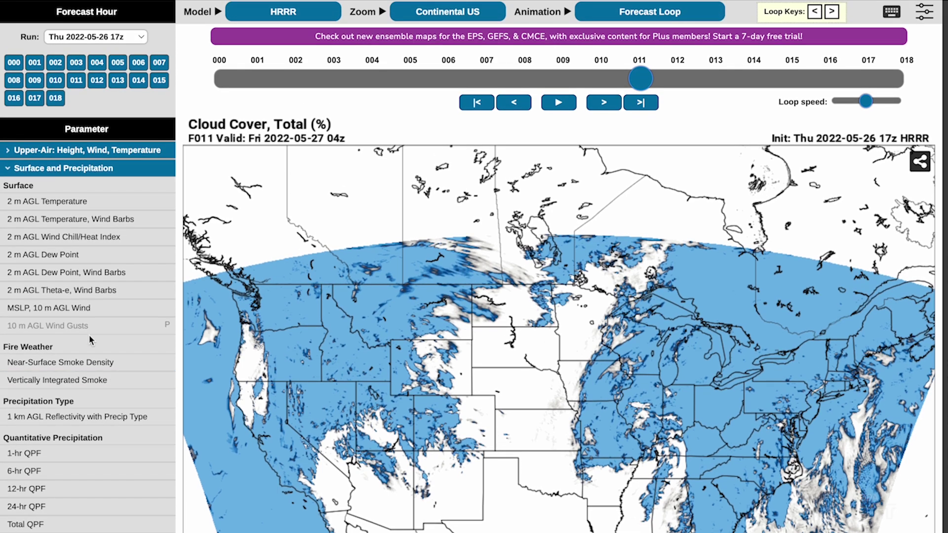
Show the HRRR 2 m AGL Dew Point (°F) map at F000.
click(78, 255)
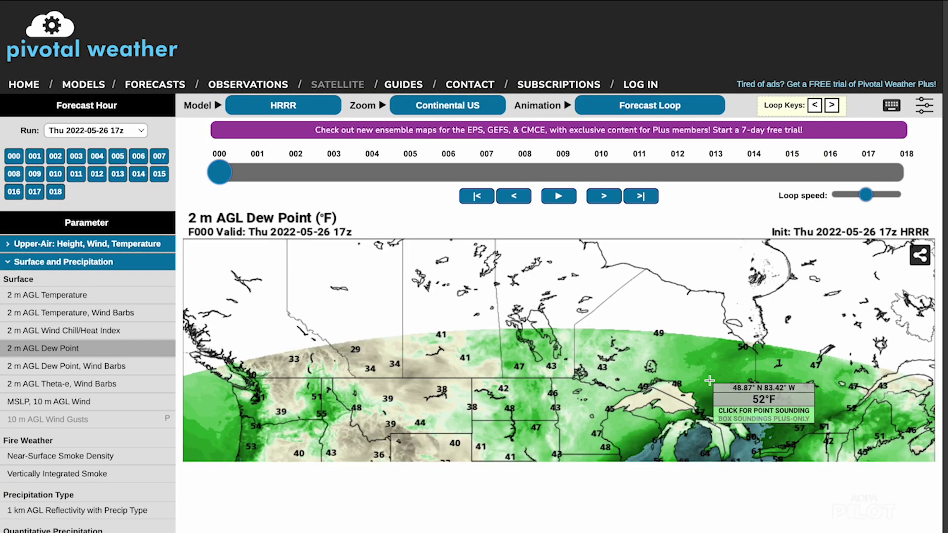
scroll(706, 385, down, 2)
scroll(705, 384, down, 2)
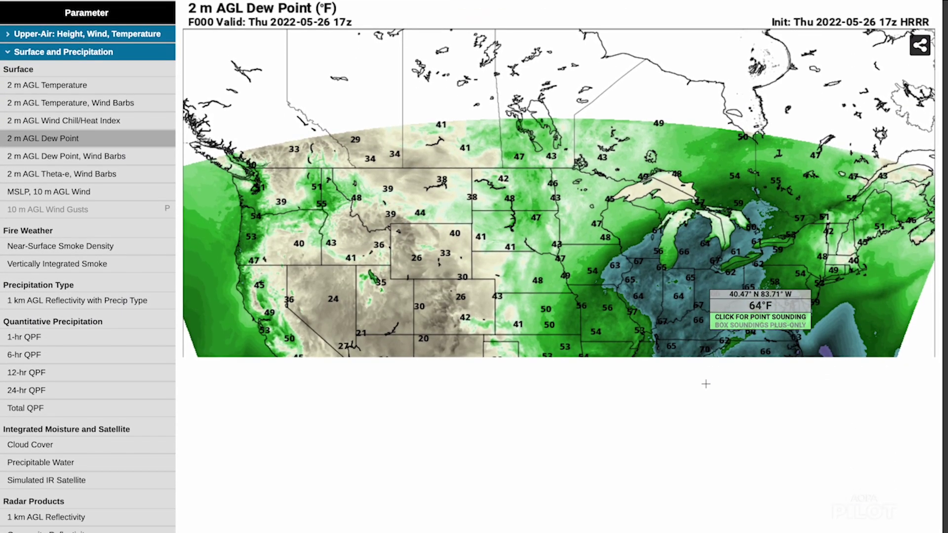
scroll(706, 384, up, 1)
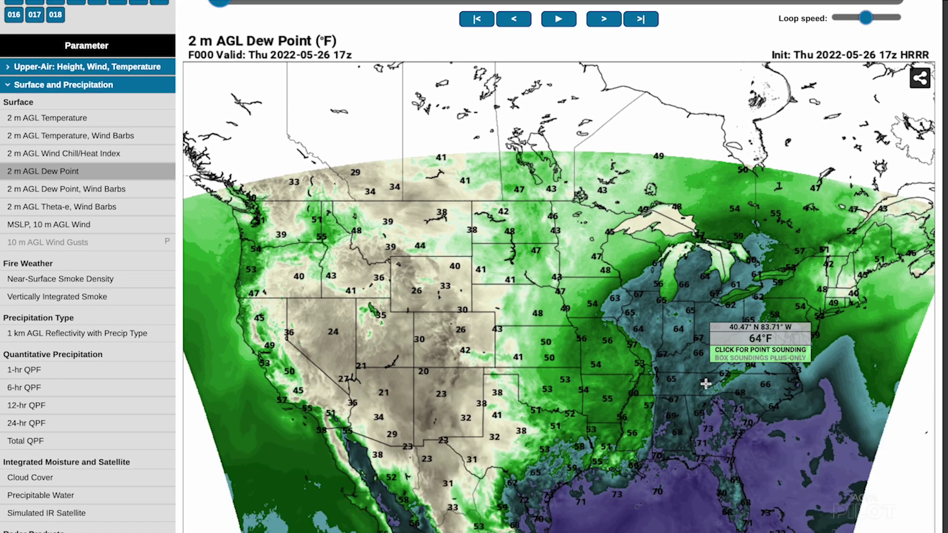